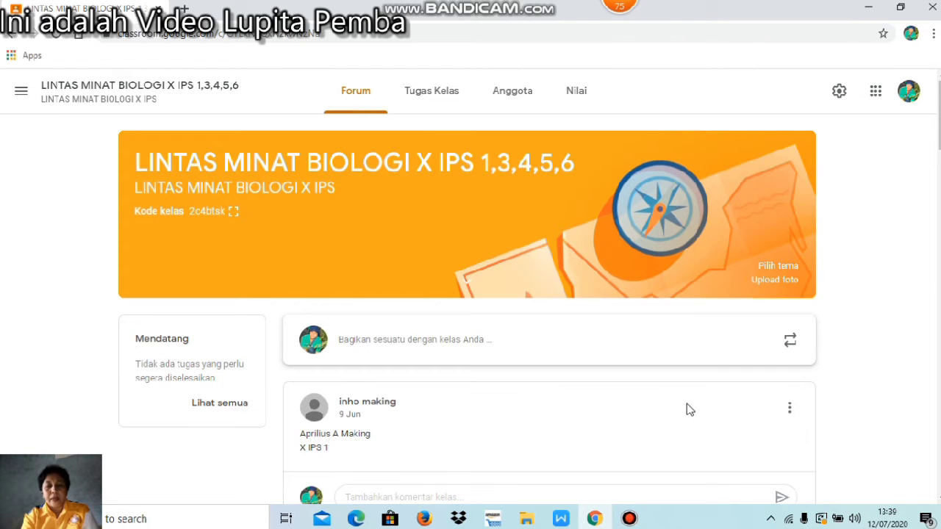
# Review the class forum's posts, including the 9 June exam announcement with its question sections and time allocation
pyautogui.moveTo(938, 119); pyautogui.dragTo(939, 119)
pyautogui.scroll(-4, 938, 163)
pyautogui.scroll(-9, 549, 309)
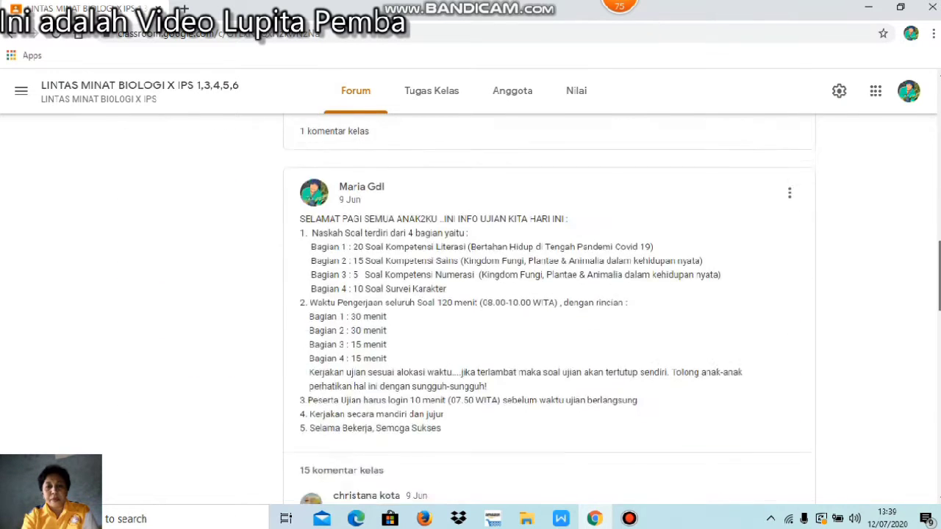
pyautogui.scroll(-4, 550, 309)
pyautogui.scroll(3, 702, 295)
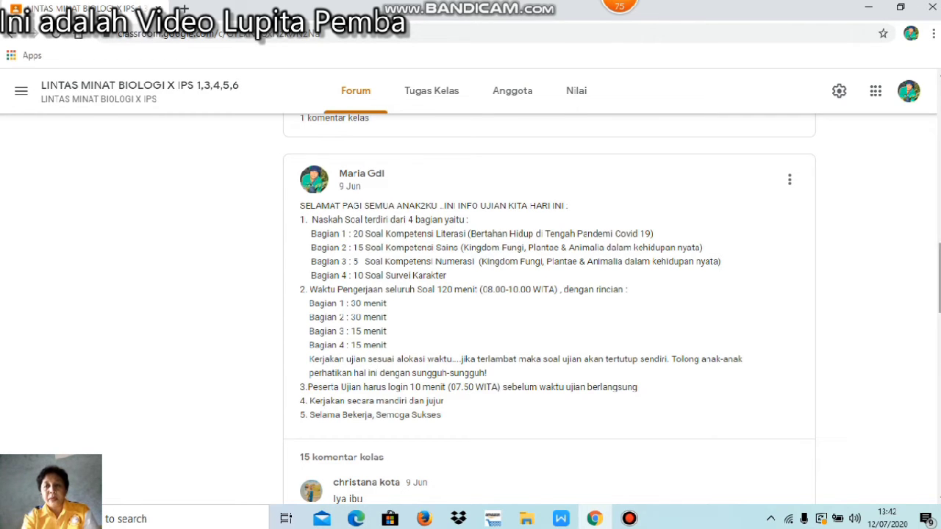
pyautogui.moveTo(939, 278); pyautogui.dragTo(939, 115)
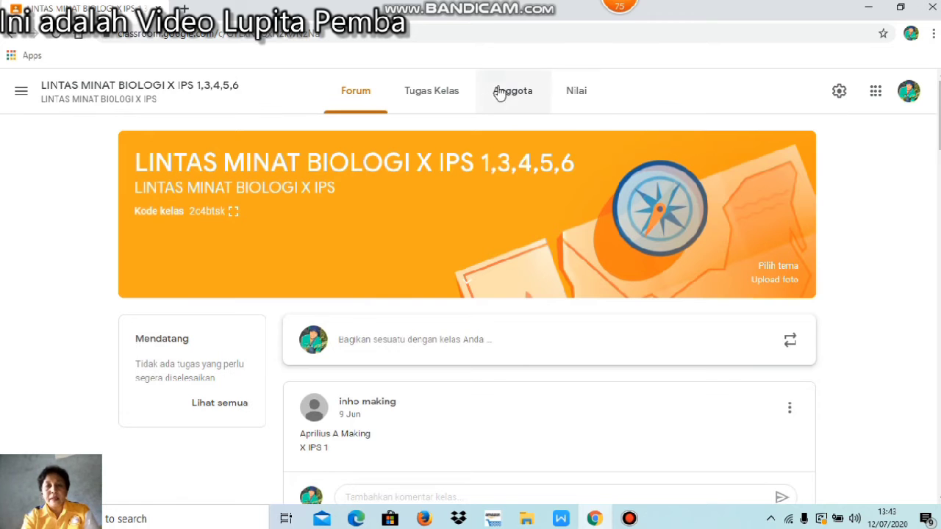
# Expand the UJIAN PAT LINTAS MINAT BIOLOGI X IPS assignment in the class's classwork and read through its instructions
pyautogui.click(435, 102)
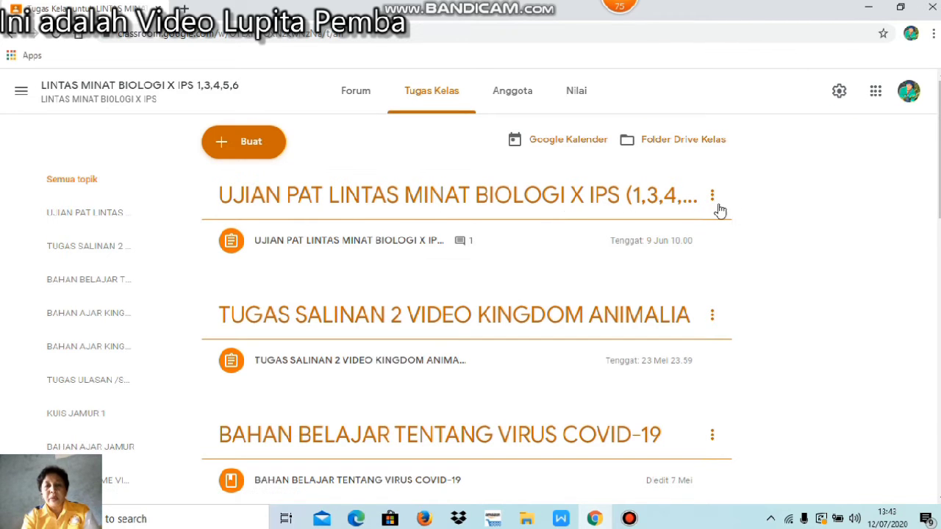
pyautogui.click(377, 244)
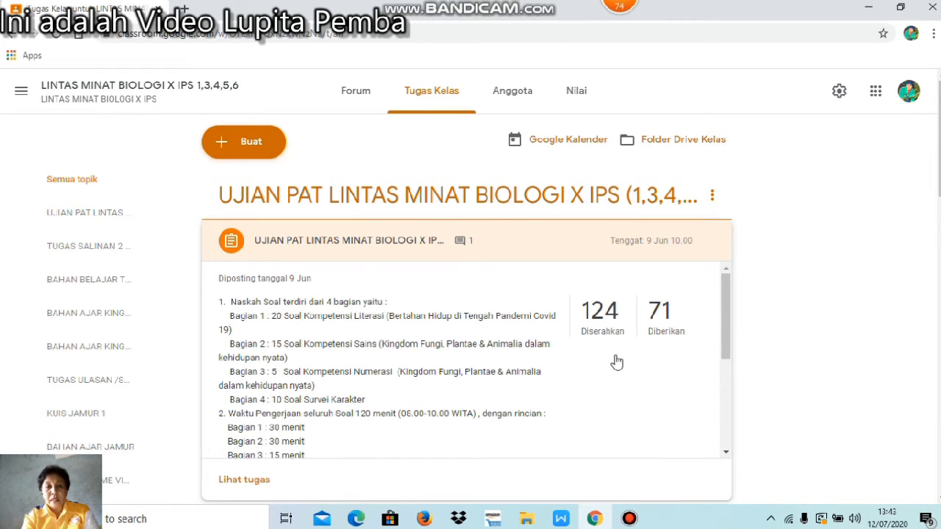
pyautogui.click(725, 346)
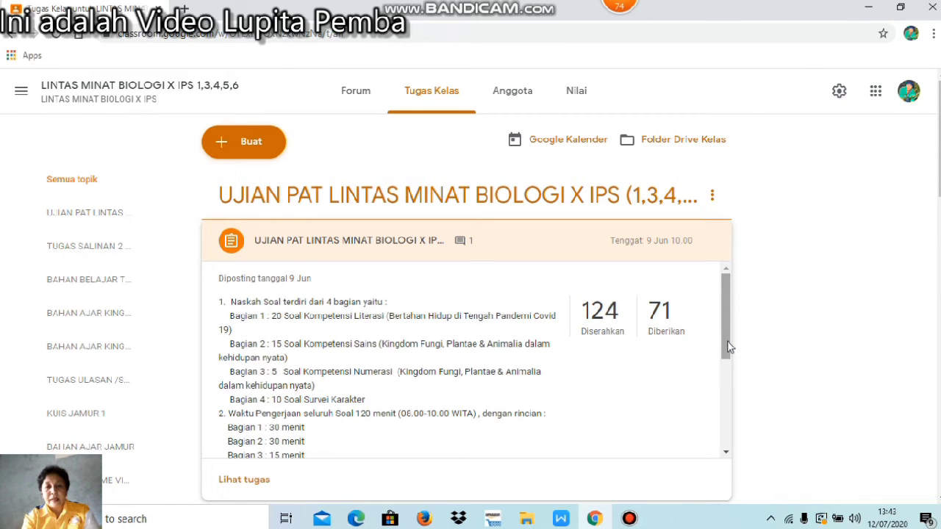
pyautogui.moveTo(728, 345); pyautogui.dragTo(726, 478)
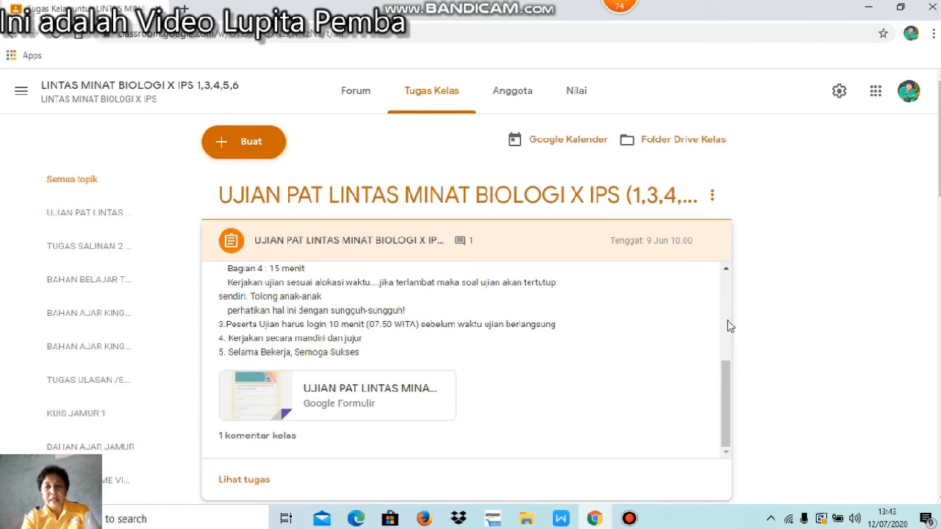
pyautogui.moveTo(727, 386); pyautogui.dragTo(737, 287)
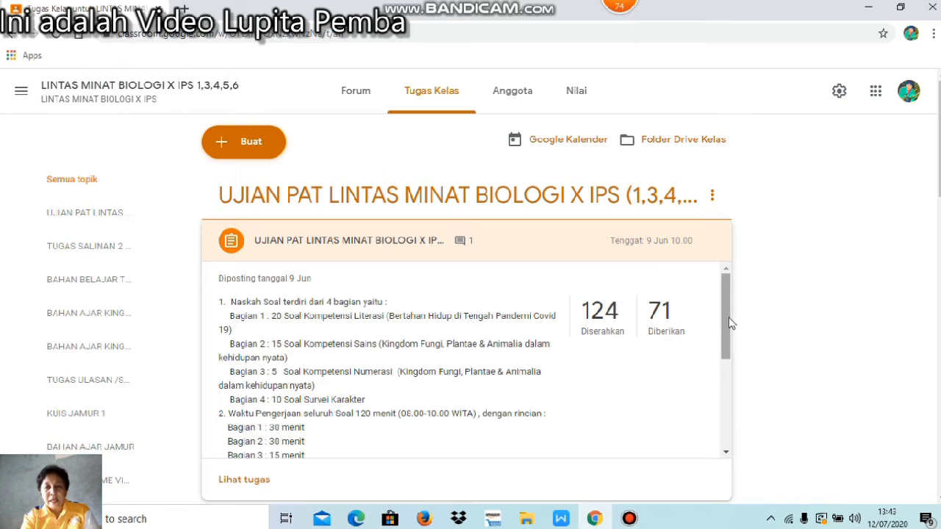
pyautogui.moveTo(725, 320); pyautogui.dragTo(732, 429)
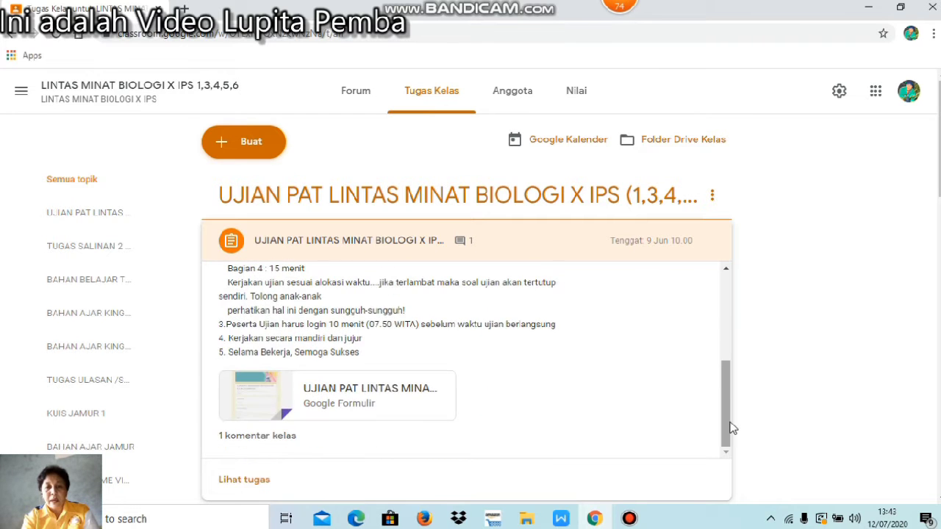
# Open the exam form attached to the assignment and switch it to edit mode
pyautogui.click(441, 402)
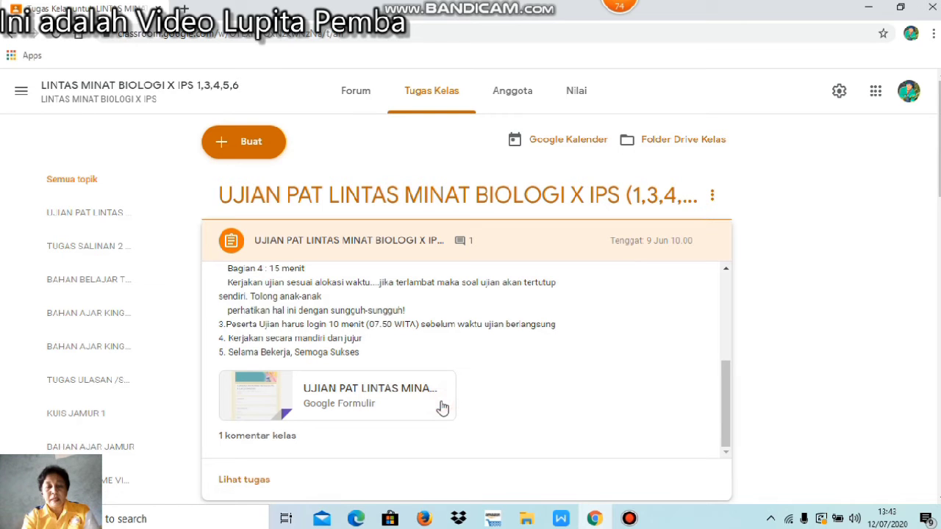
pyautogui.click(390, 405)
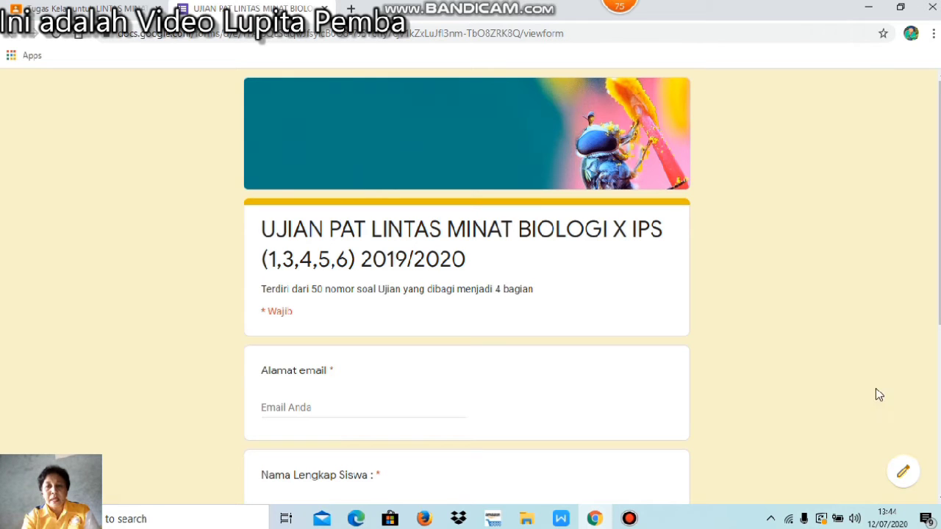
pyautogui.click(903, 474)
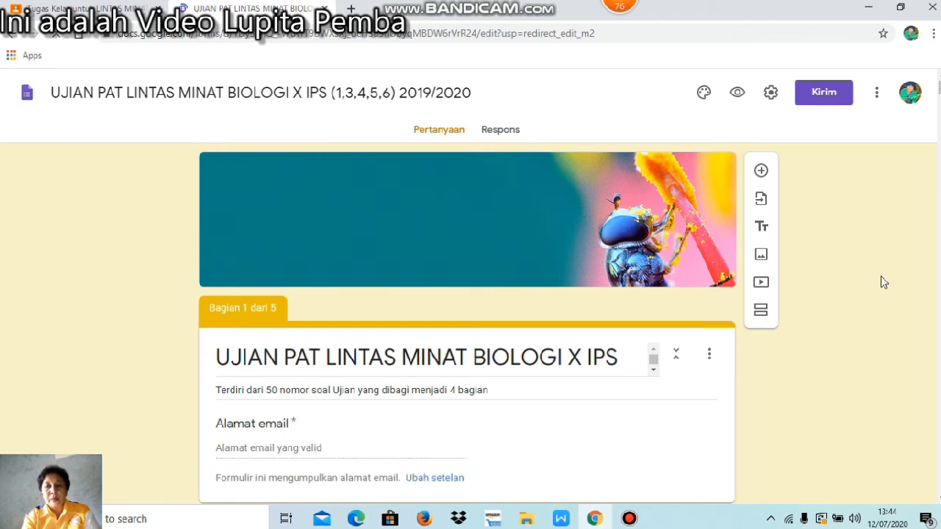
# Examine the exam form's sections and questions, from the student identity fields through the literacy and science competency questions
pyautogui.scroll(-2, 471, 294)
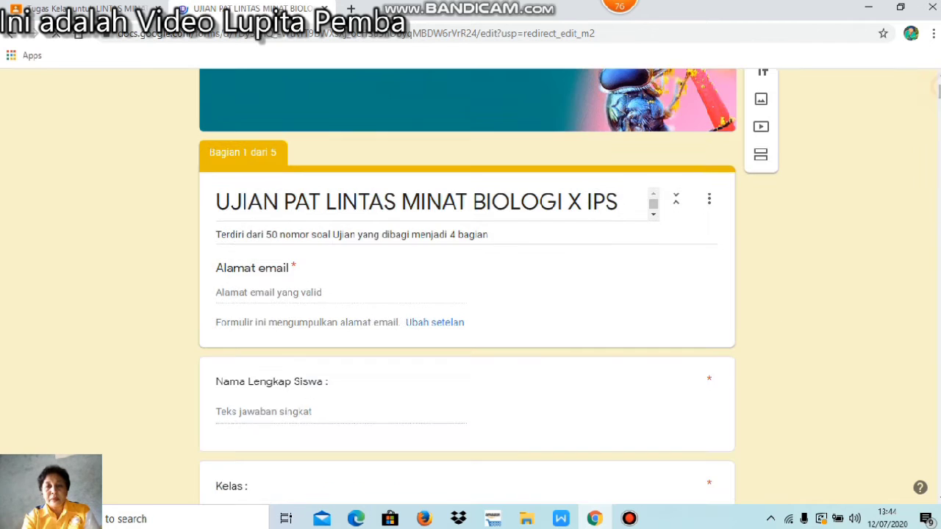
pyautogui.scroll(2, 471, 294)
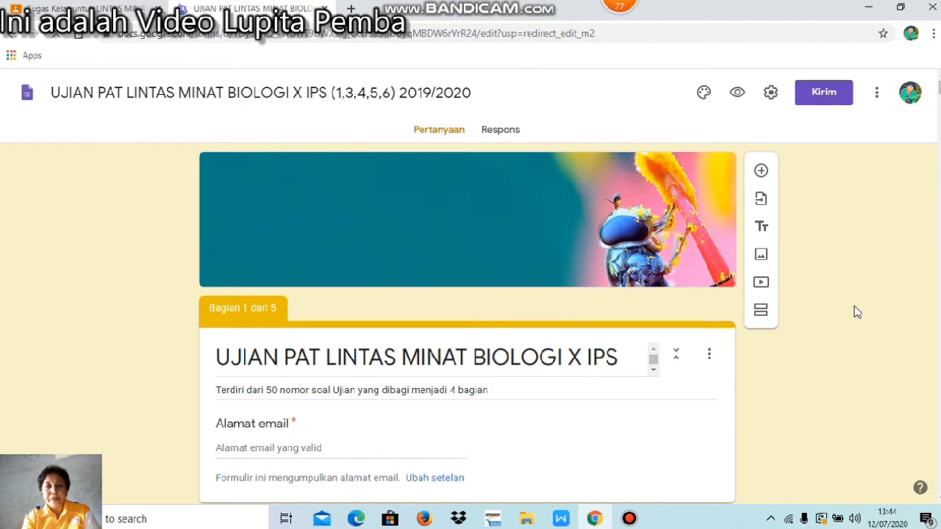
pyautogui.click(910, 272)
pyautogui.scroll(-10, 470, 287)
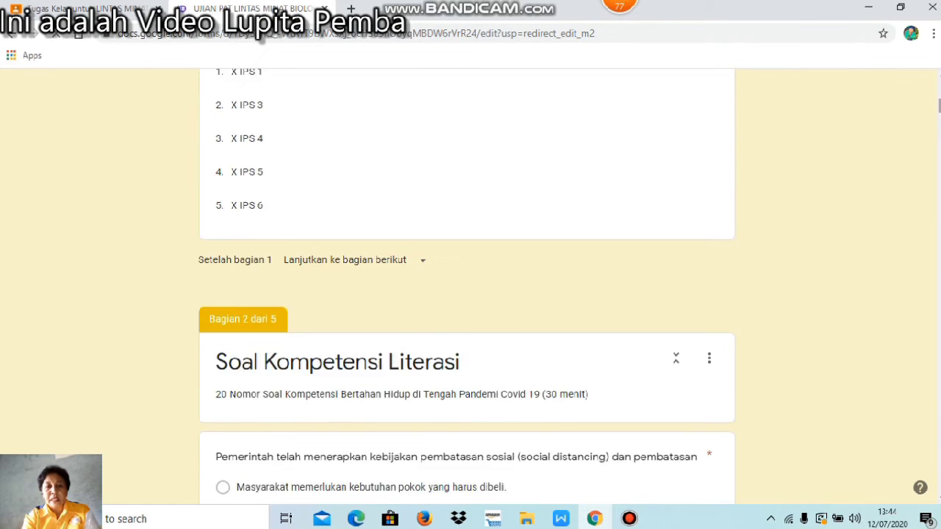
pyautogui.scroll(-10, 471, 287)
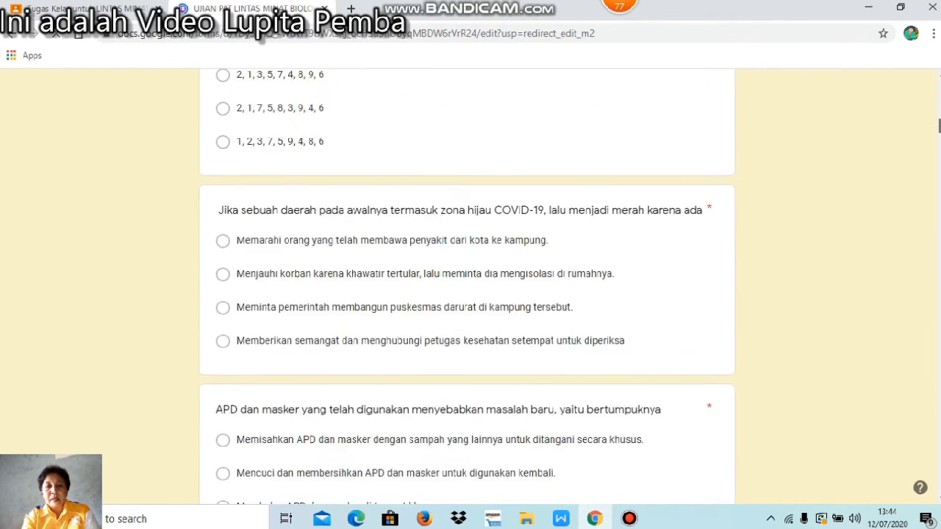
pyautogui.scroll(-5, 471, 286)
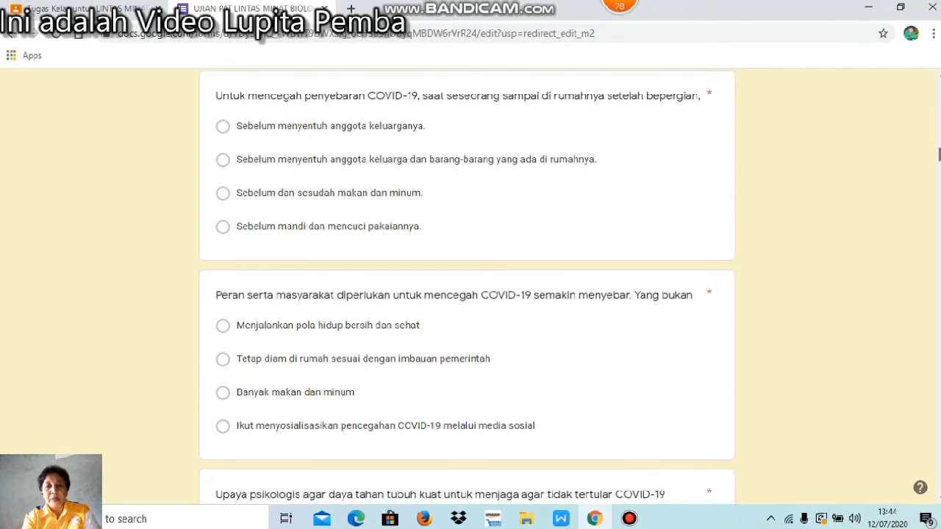
pyautogui.scroll(-20, 471, 286)
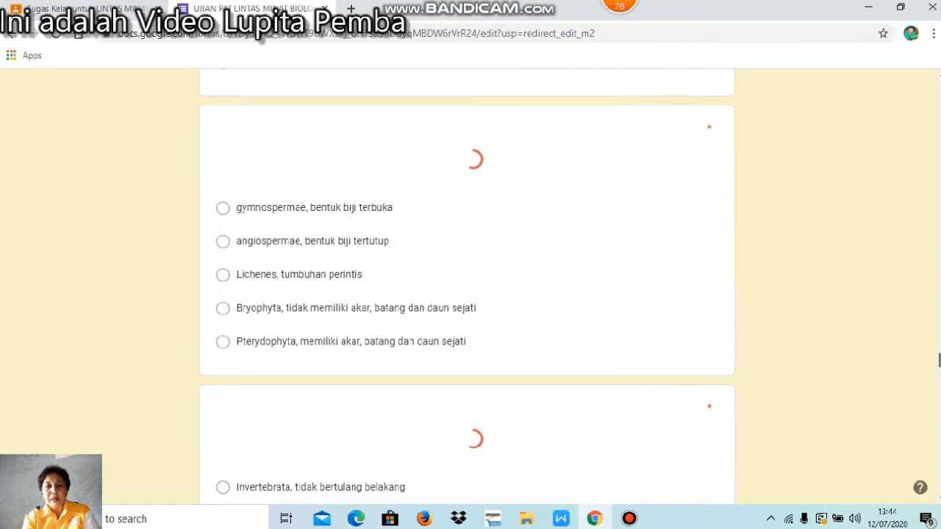
pyautogui.scroll(15, 470, 287)
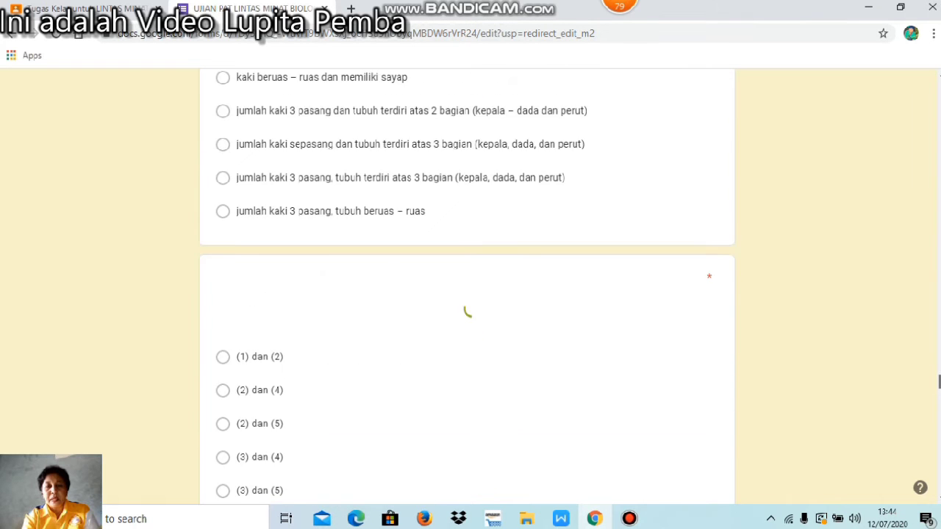
pyautogui.scroll(6, 470, 287)
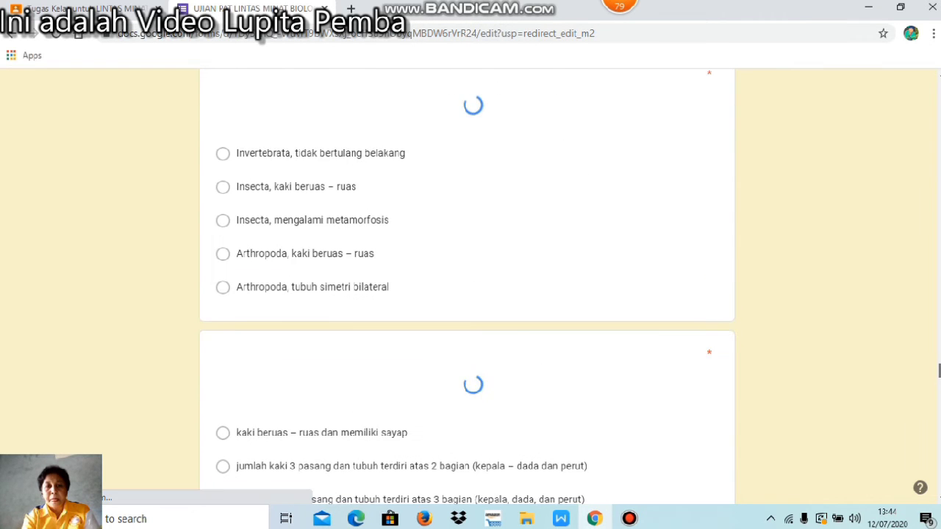
pyautogui.scroll(15, 934, 250)
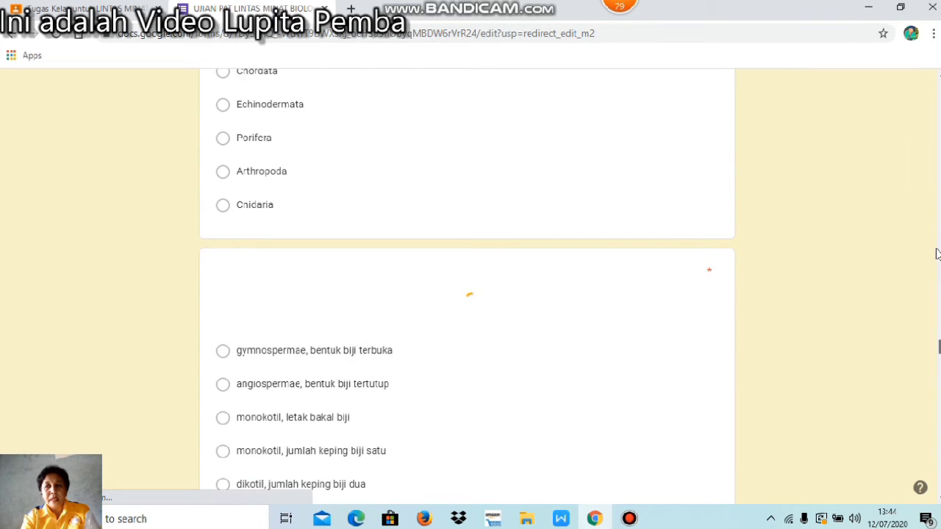
pyautogui.scroll(10, 934, 220)
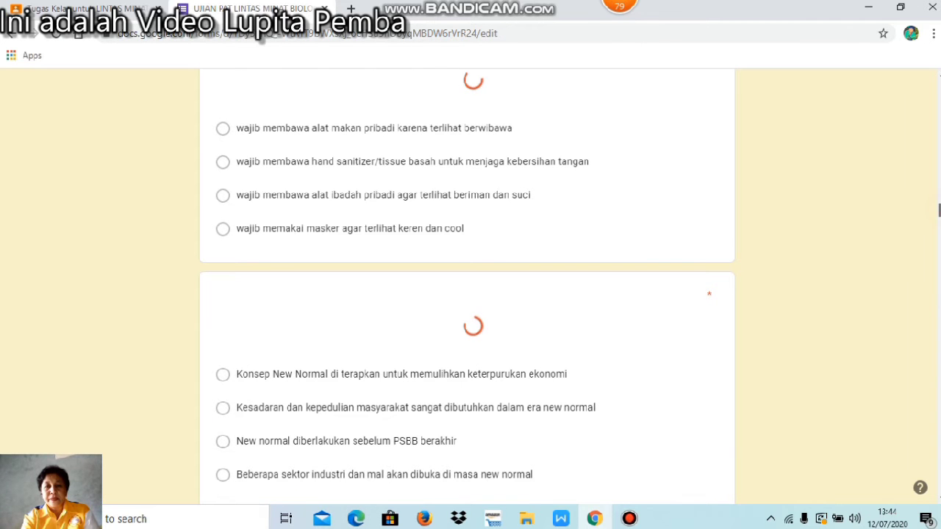
pyautogui.scroll(13, 470, 286)
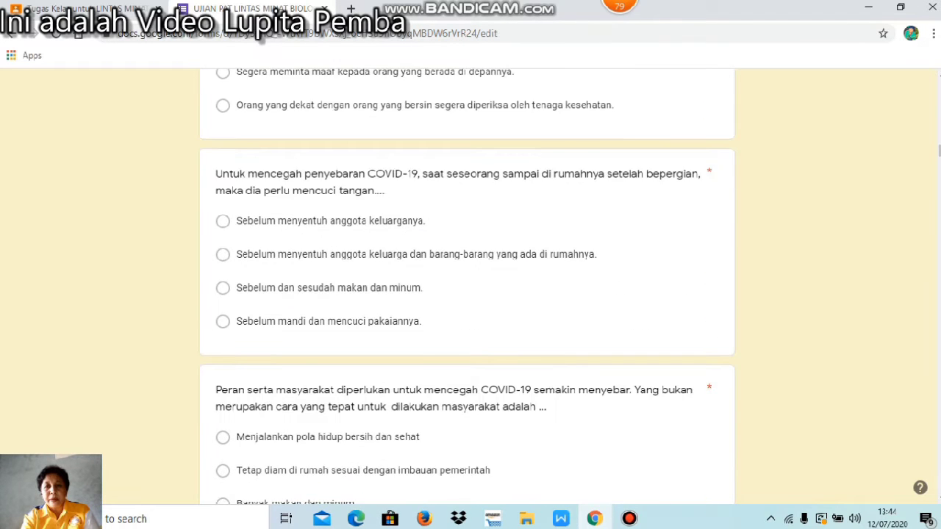
pyautogui.scroll(8, 470, 286)
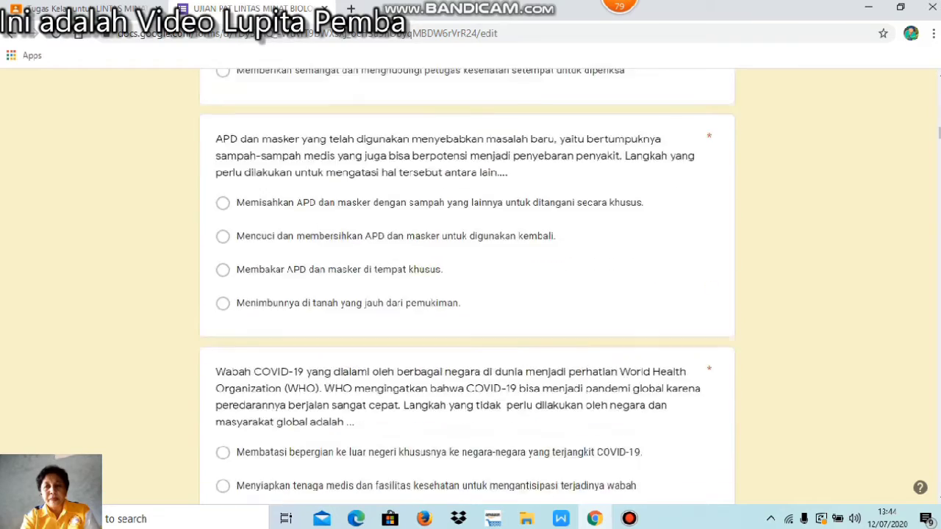
pyautogui.scroll(10, 470, 287)
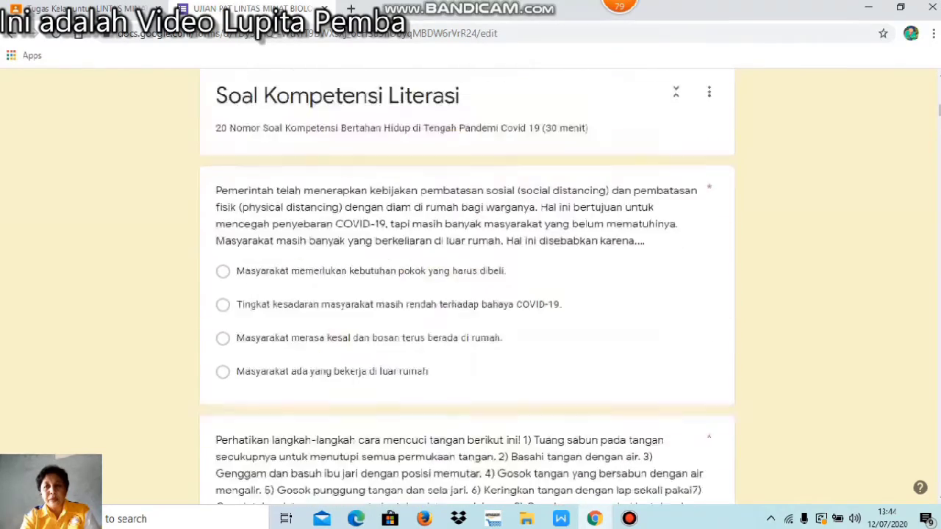
pyautogui.scroll(8, 471, 287)
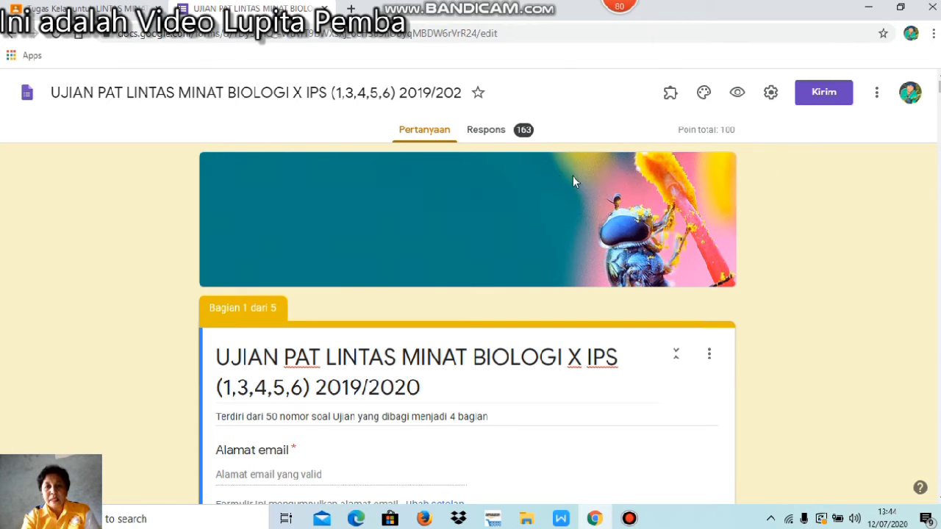
# Open the exam form's response summary and examine the point distribution, frequently missed questions, scores and student name list
pyautogui.click(505, 135)
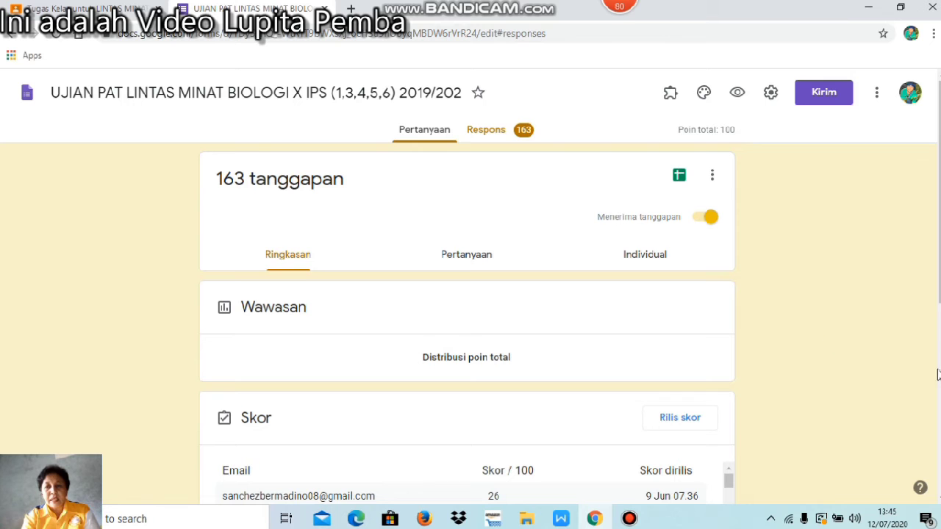
pyautogui.scroll(-3, 747, 431)
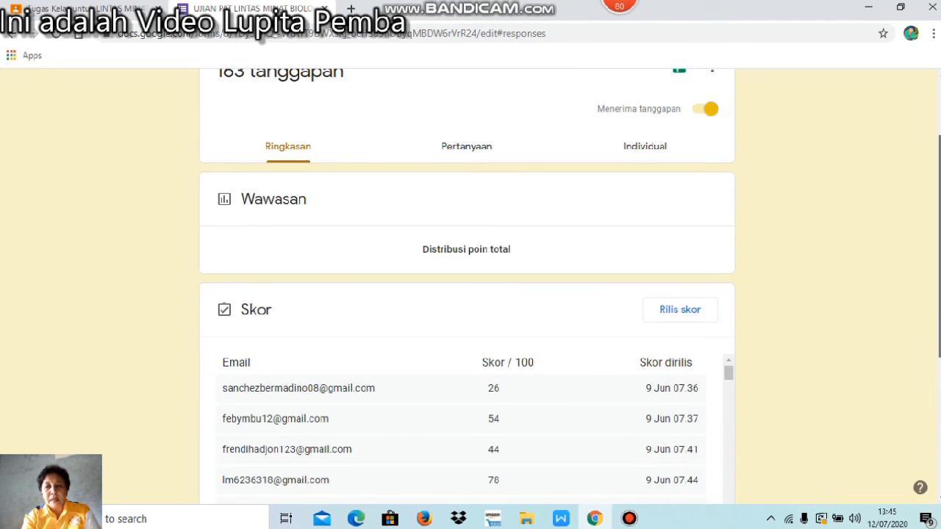
pyautogui.moveTo(935, 332); pyautogui.dragTo(938, 474)
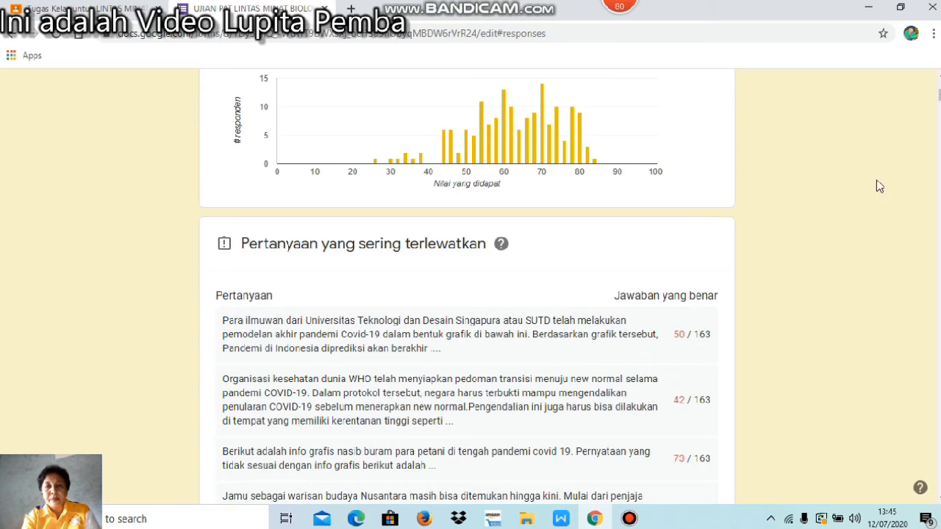
pyautogui.moveTo(939, 94)
pyautogui.mouseDown()
pyautogui.moveTo(940, 83)
pyautogui.moveTo(939, 91)
pyautogui.mouseUp()
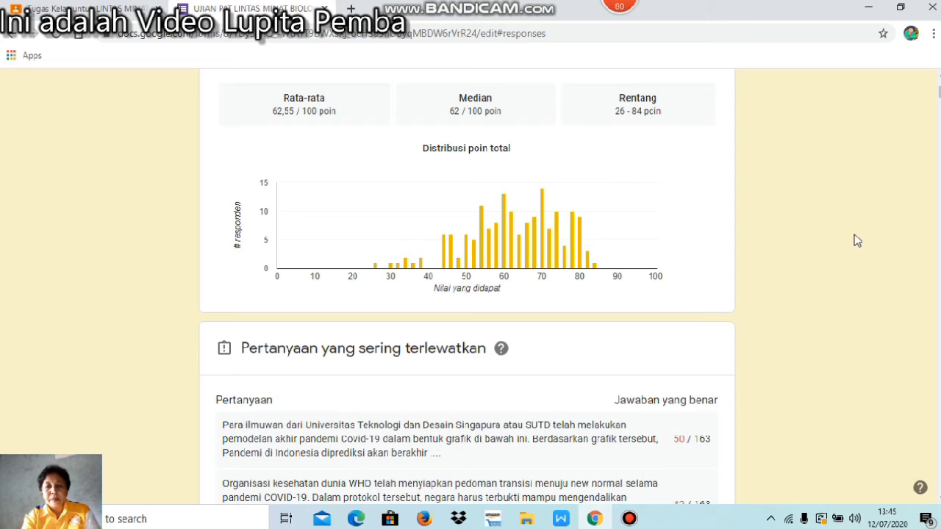
pyautogui.scroll(3, 467, 286)
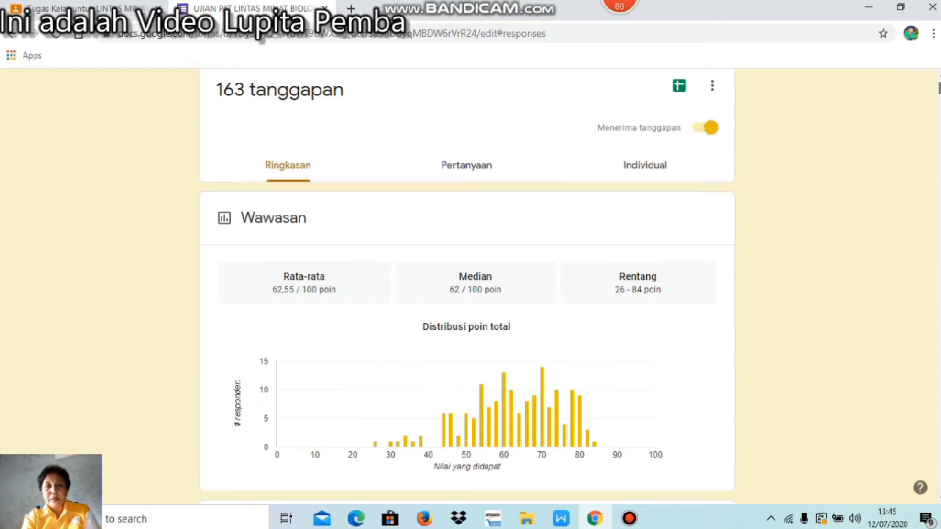
pyautogui.scroll(-2, 467, 287)
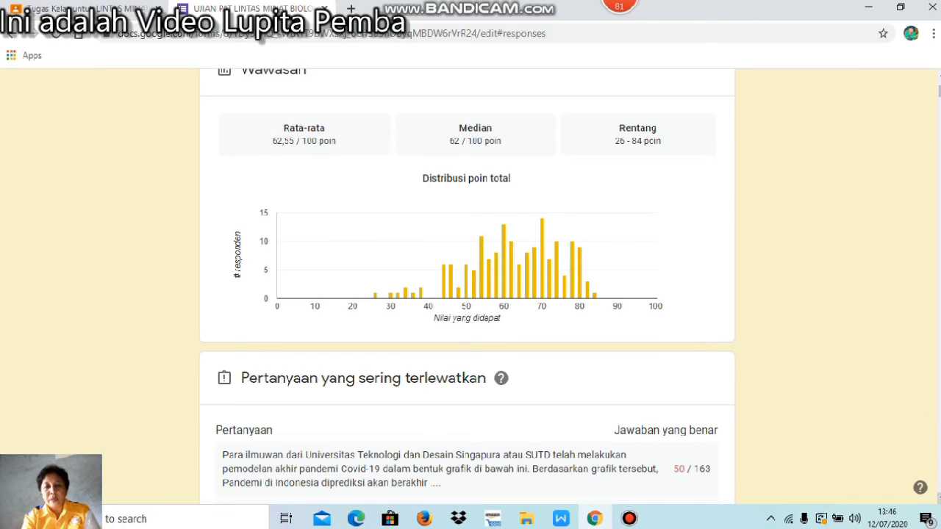
pyautogui.scroll(-3, 467, 287)
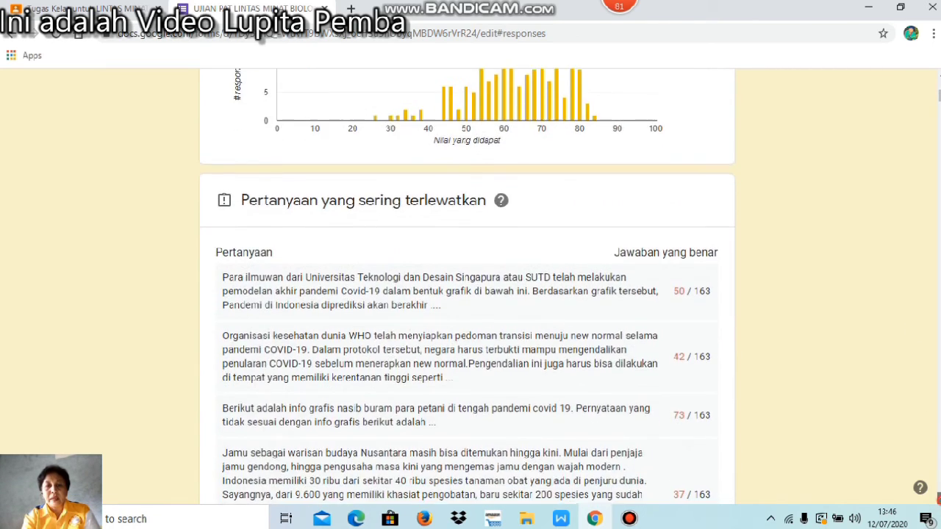
pyautogui.scroll(-5, 467, 287)
pyautogui.scroll(-5, 468, 286)
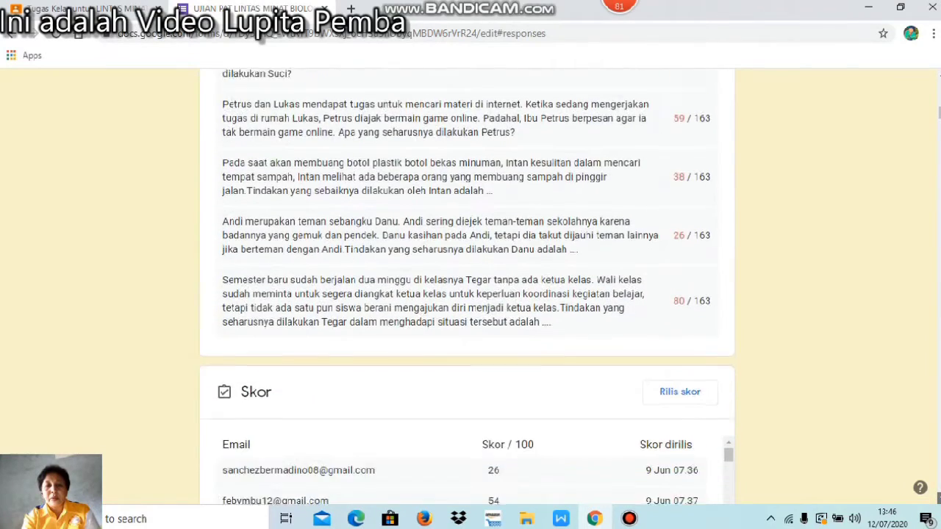
pyautogui.scroll(-8, 468, 287)
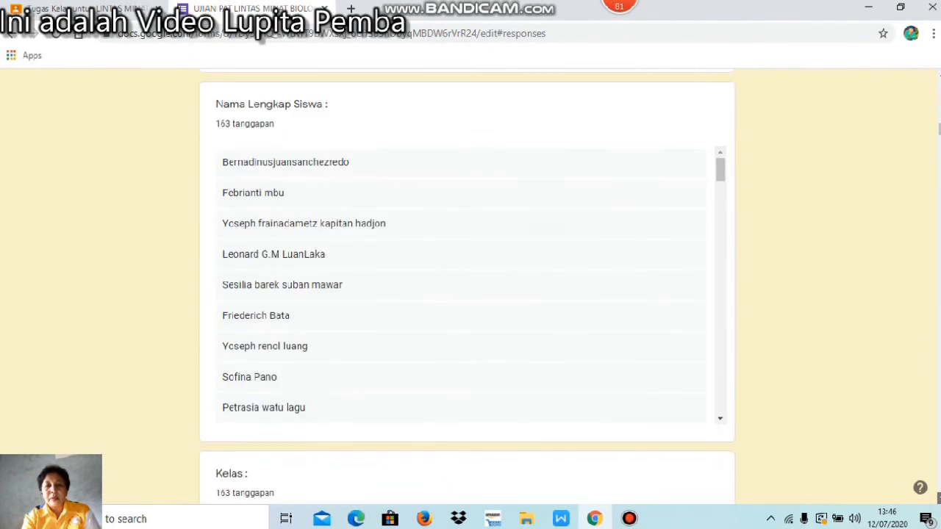
# Examine the class distribution chart and the per-question answer charts in the response summary, then return to its point distribution overview
pyautogui.scroll(-4, 597, 277)
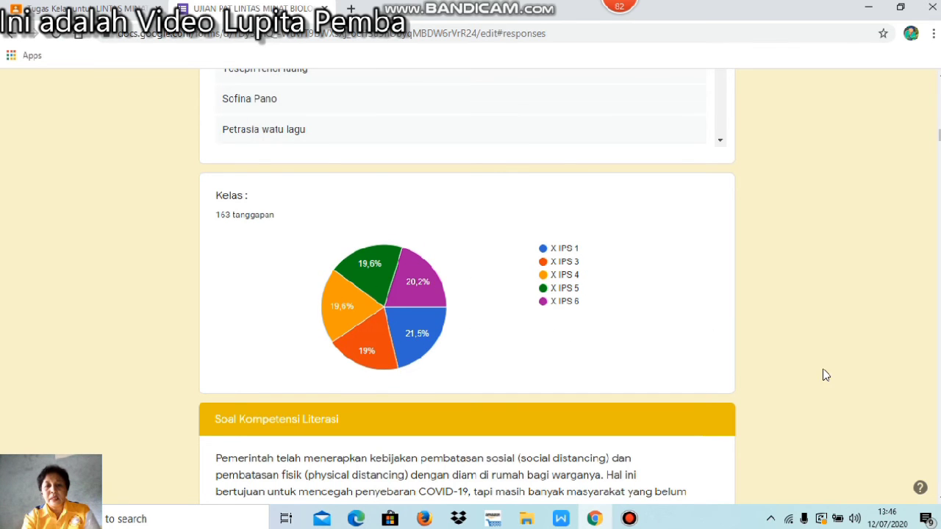
pyautogui.scroll(-9, 939, 136)
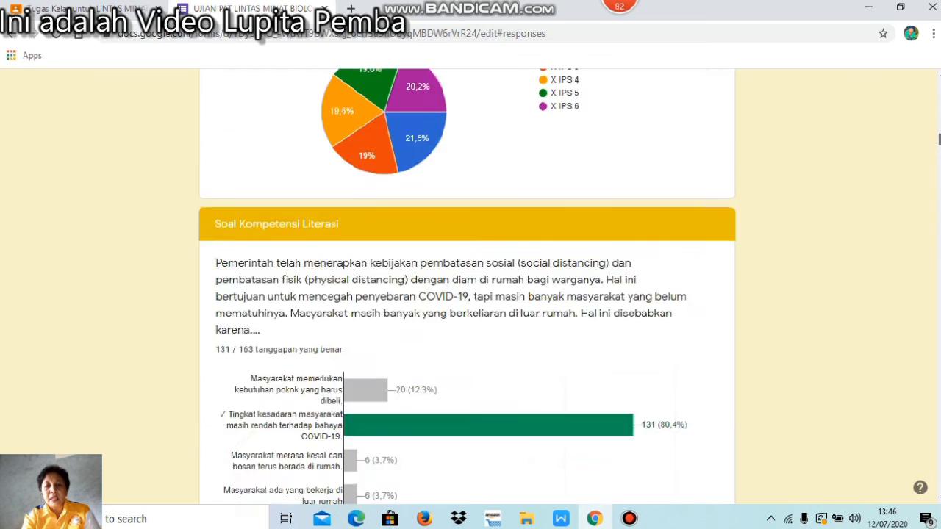
pyautogui.moveTo(939, 149); pyautogui.dragTo(939, 141)
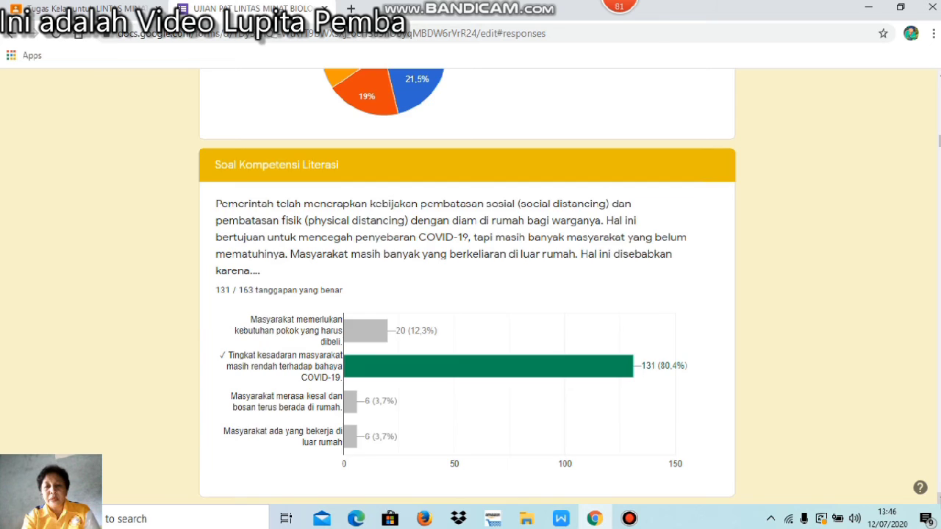
pyautogui.scroll(-5, 940, 76)
pyautogui.scroll(-6, 940, 76)
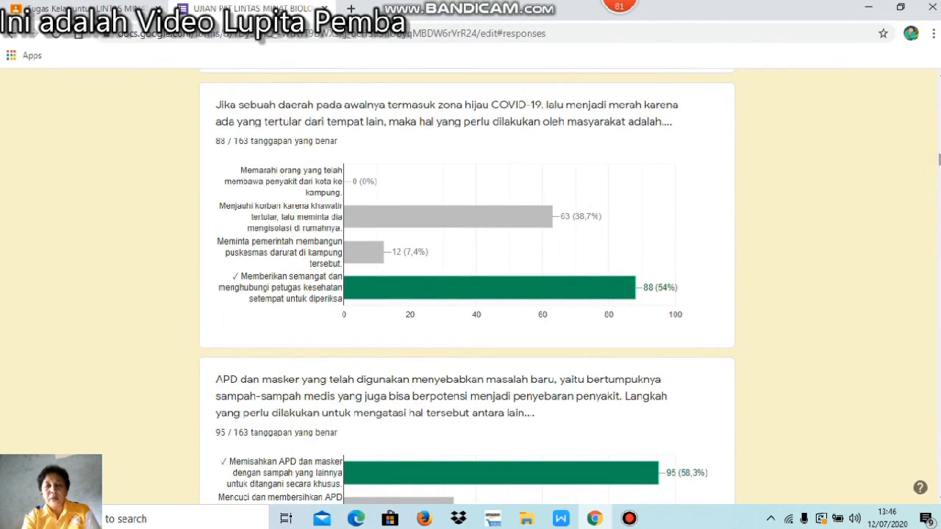
pyautogui.scroll(15, 940, 75)
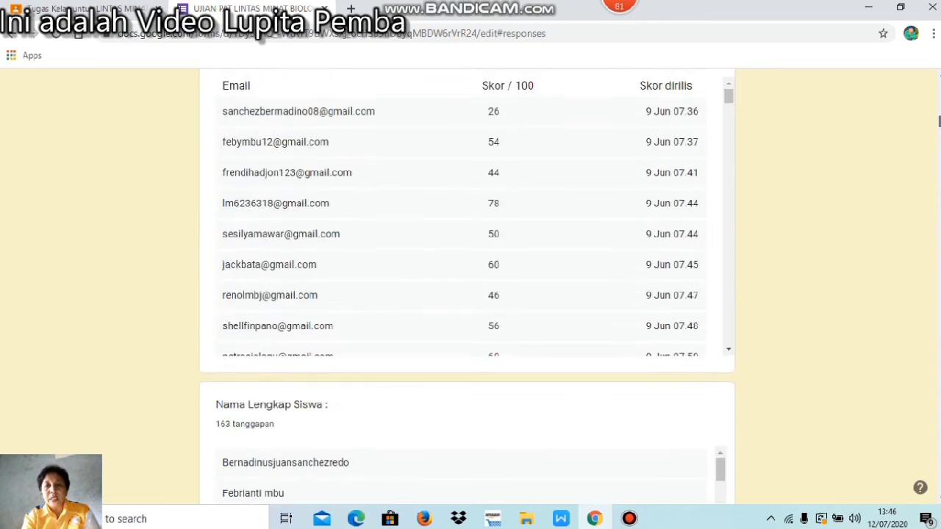
pyautogui.scroll(10, 940, 75)
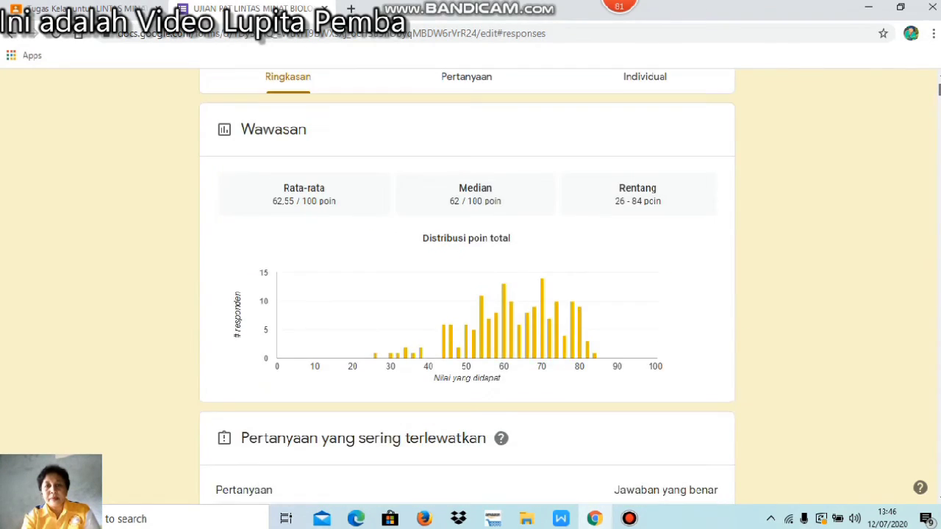
pyautogui.scroll(-3, 939, 87)
pyautogui.scroll(3, 939, 86)
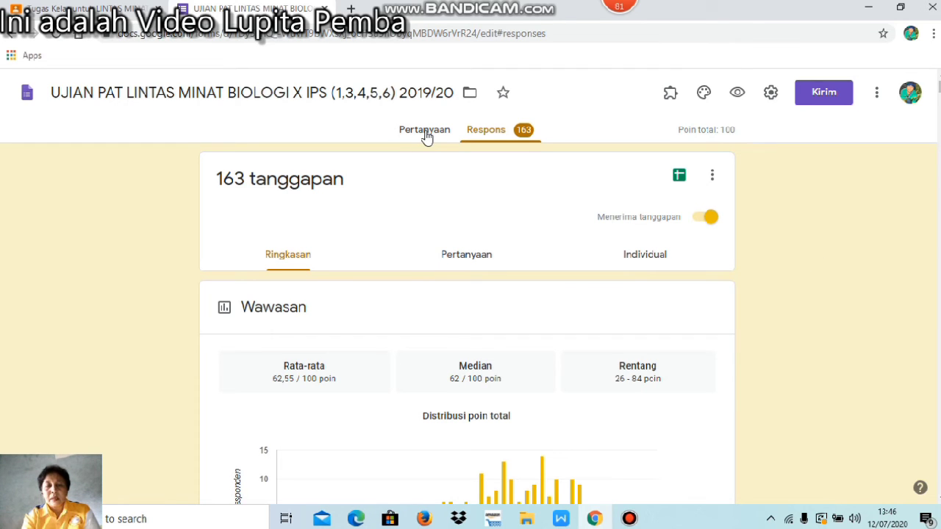
# Try to print all responses to the exam form from the response options
pyautogui.click(712, 179)
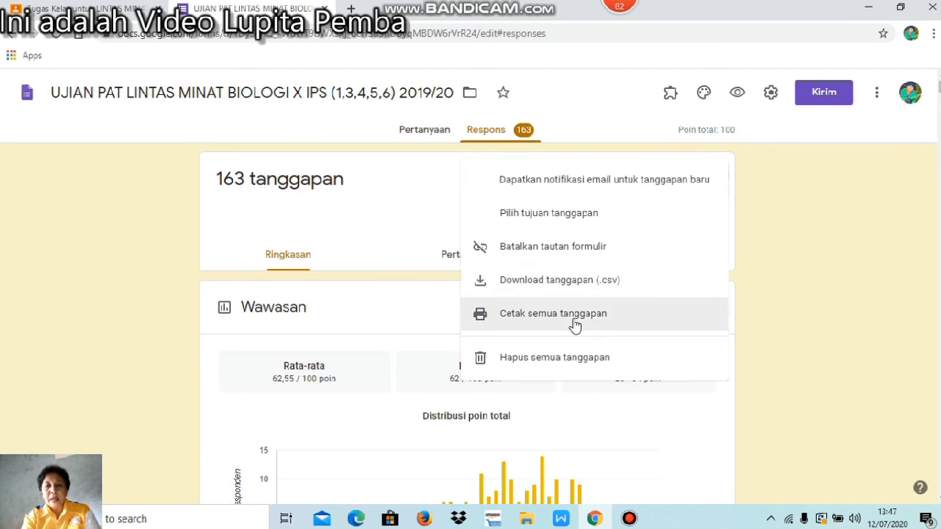
pyautogui.click(546, 325)
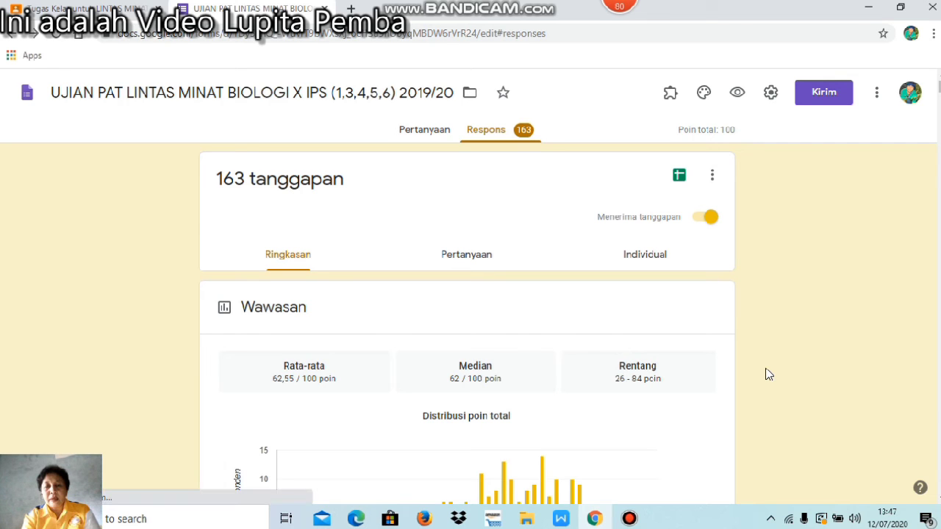
# Open the form's linked response spreadsheet and download it as a Microsoft Excel (.xlsx) file, then return to the exam form
pyautogui.click(679, 179)
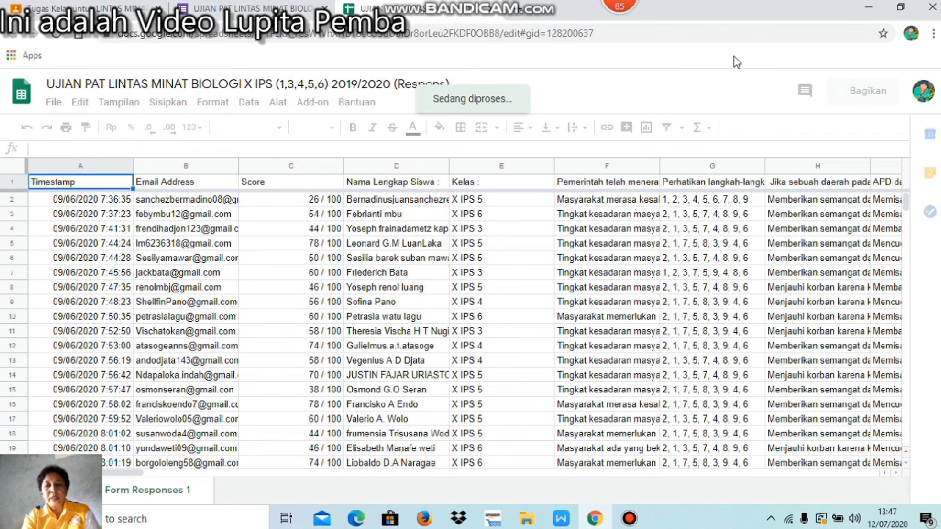
pyautogui.click(51, 105)
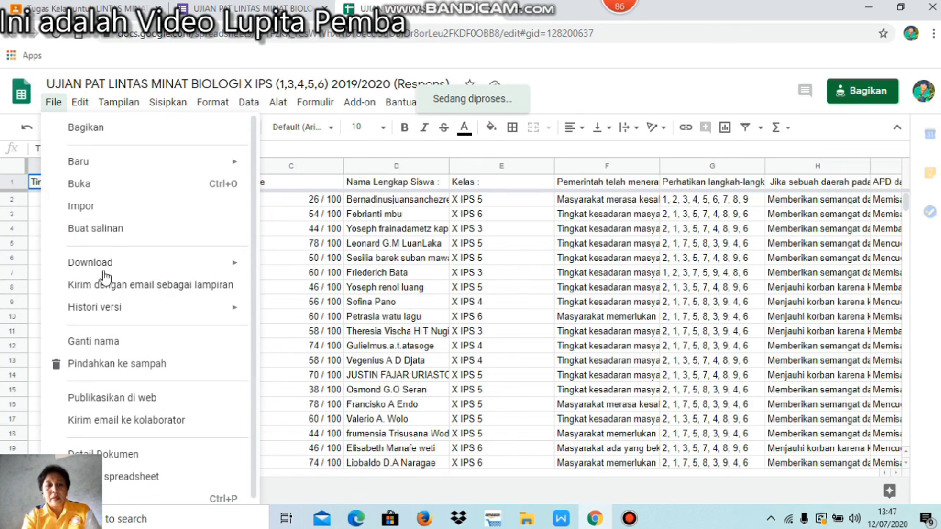
pyautogui.click(235, 267)
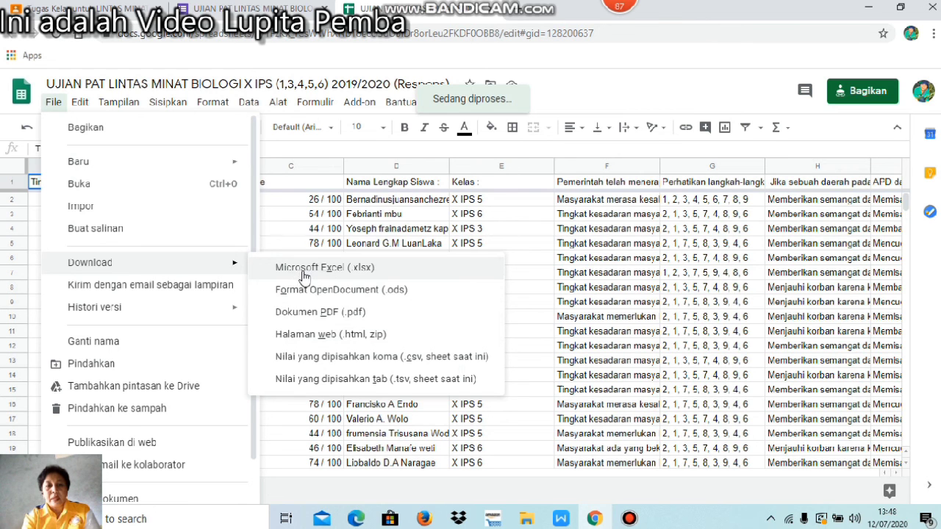
pyautogui.click(301, 272)
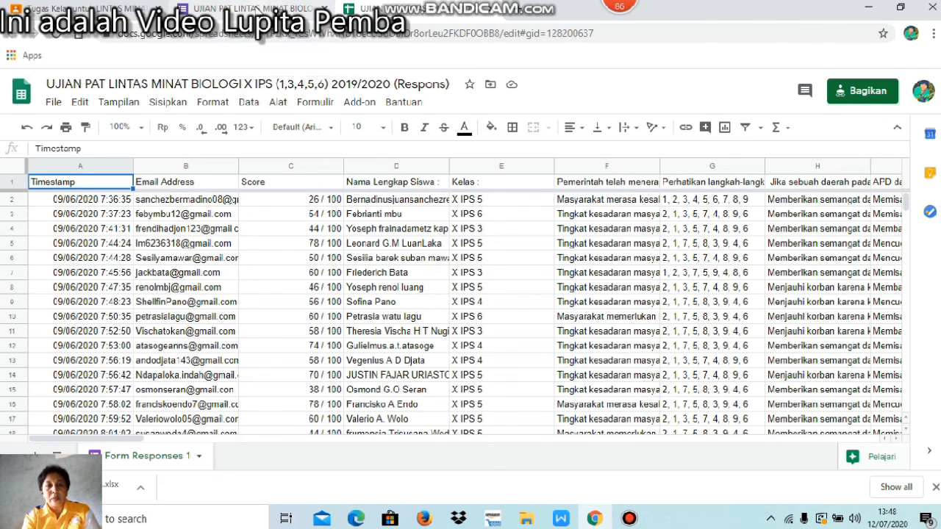
pyautogui.click(256, 7)
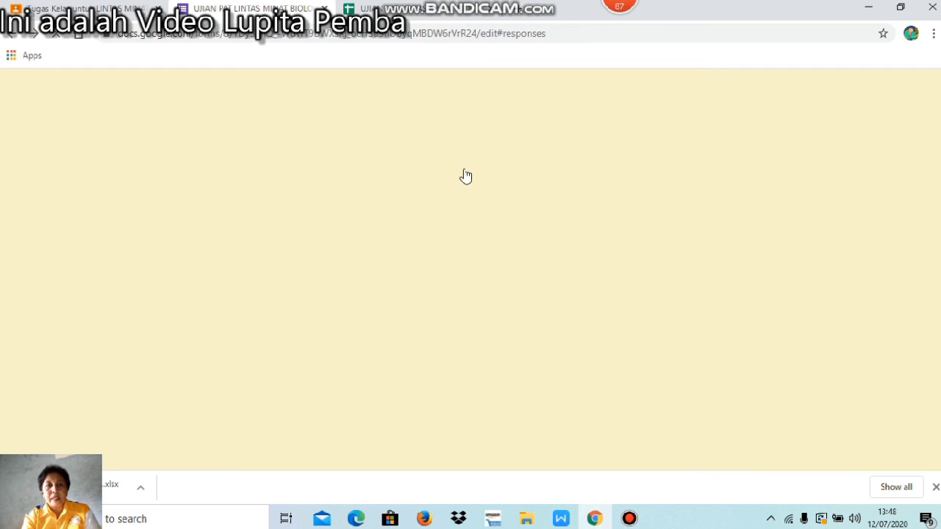